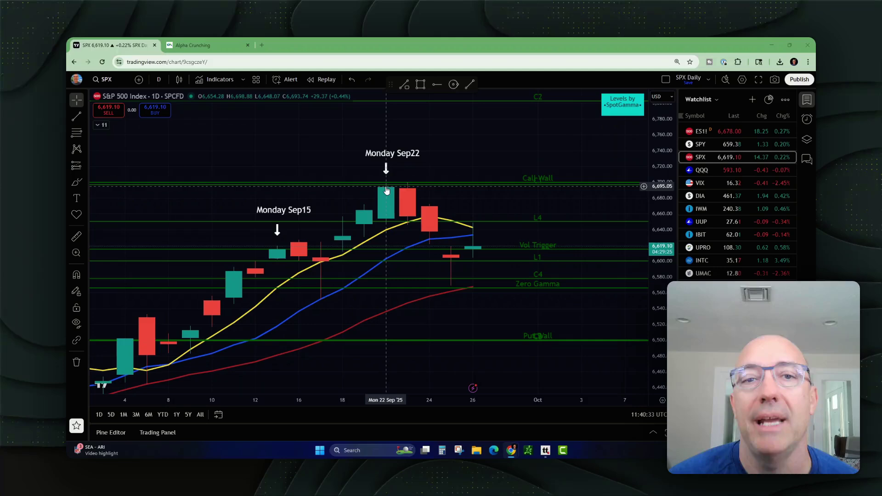
Switch to Alpha Crunching and look over the Trade Ideas for the week of 09/22/2025
click(211, 45)
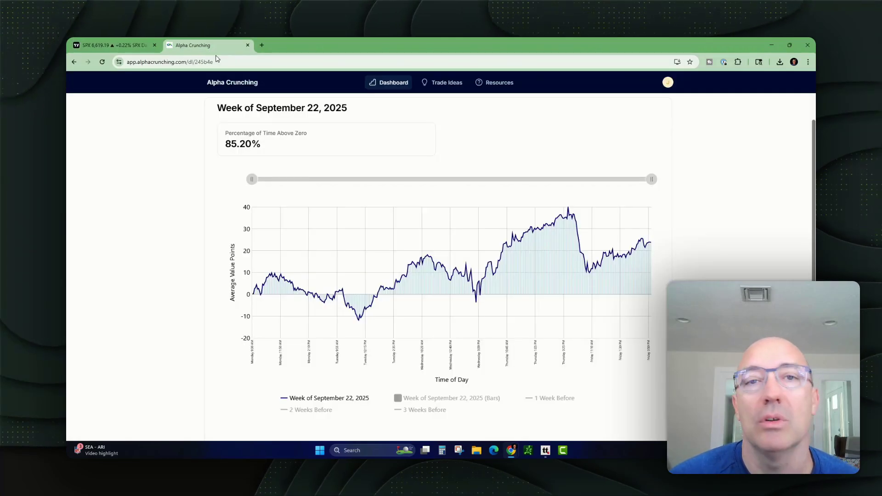
click(446, 83)
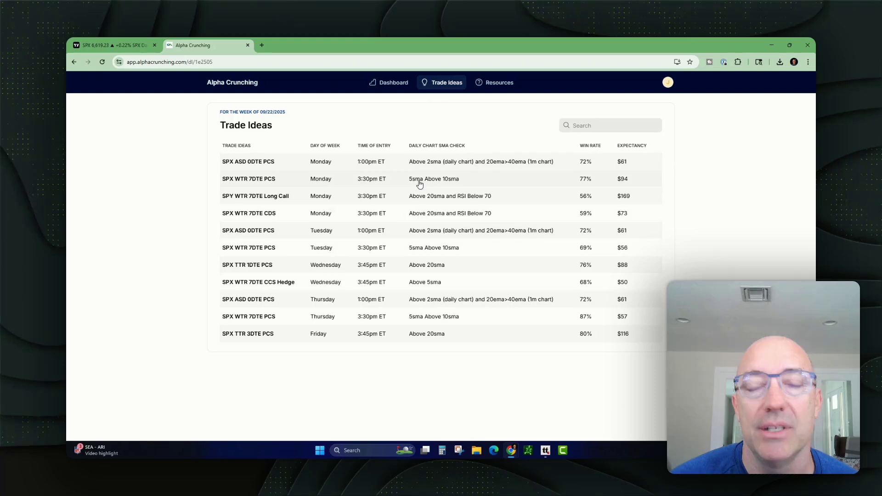
Go back to the dashboard and load the weekly SPX forecast for the week of 9/15/2025
click(394, 87)
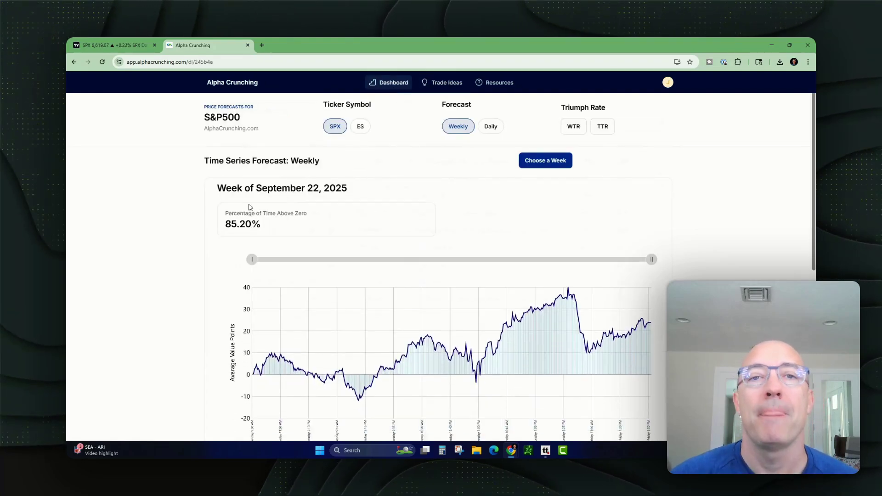
click(545, 161)
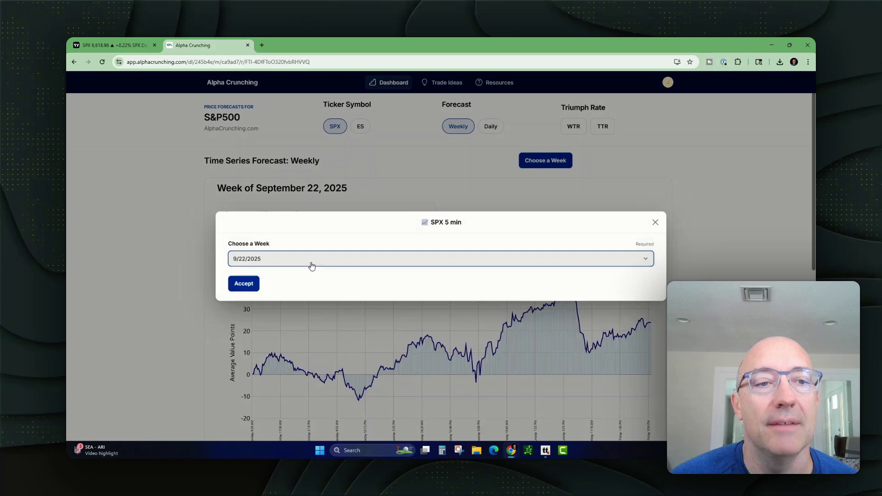
click(311, 266)
click(254, 310)
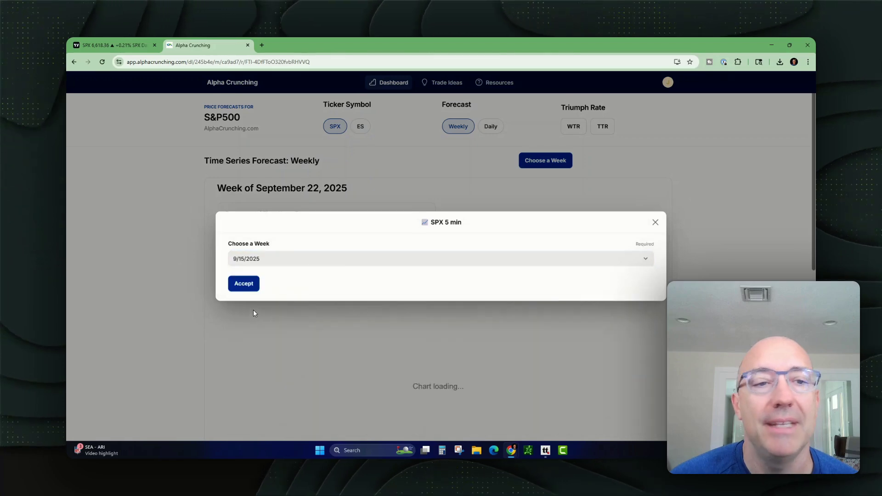
click(243, 284)
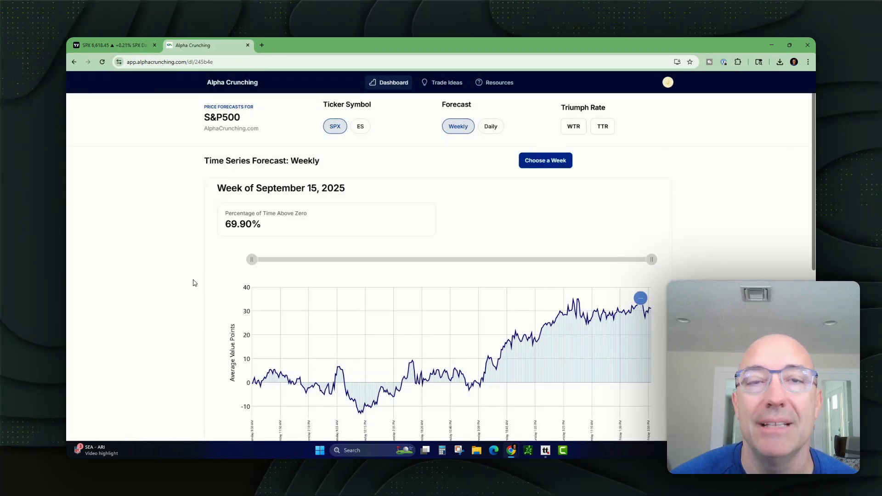
Compare the September 15 forecast curve and the NDD, DSR, ASD and FRC indicators with the SPX daily chart in TradingView
click(110, 45)
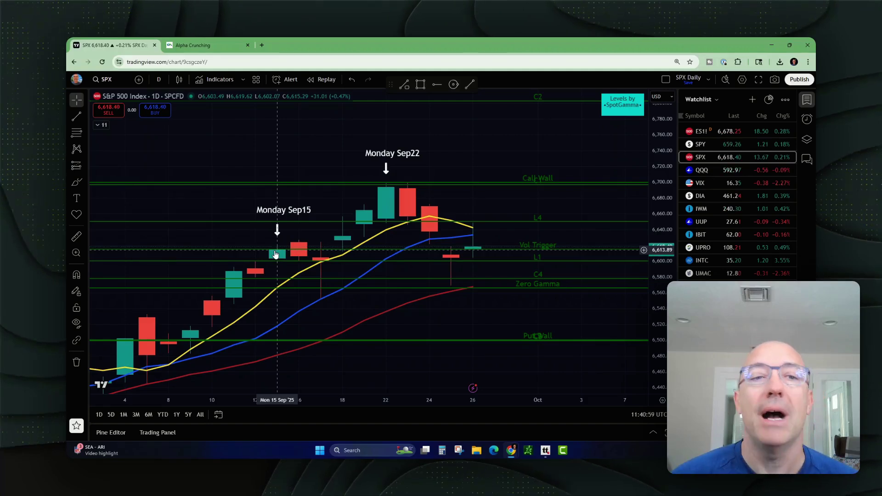
click(275, 227)
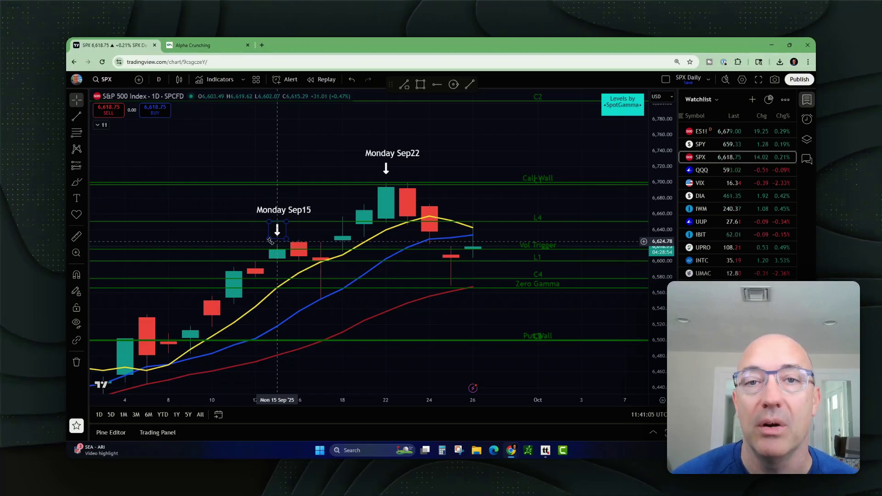
click(203, 43)
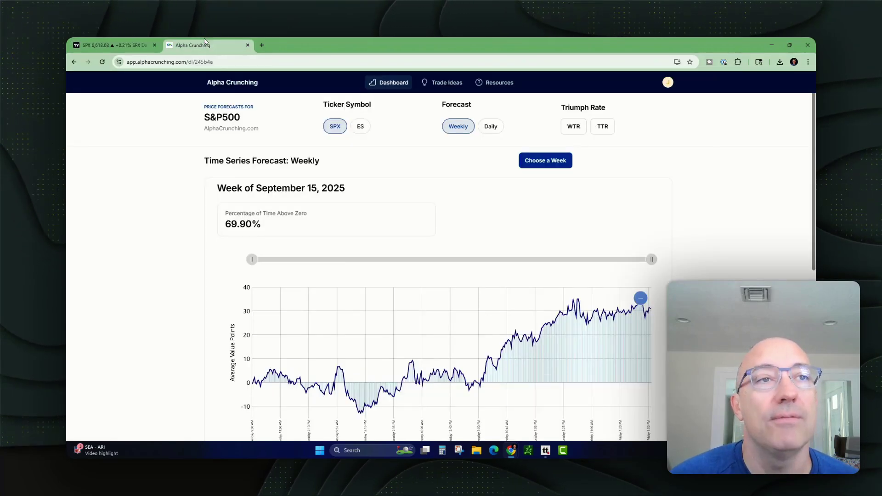
scroll(443, 298, down, 3)
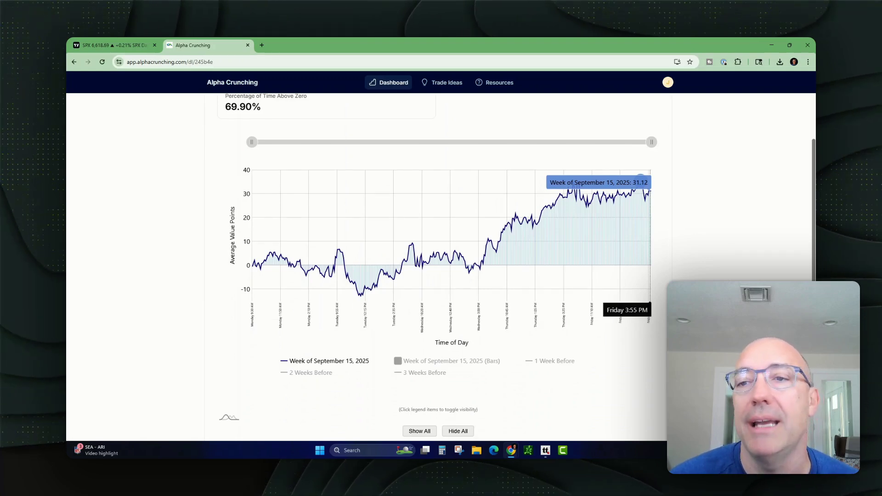
scroll(536, 363, down, 3)
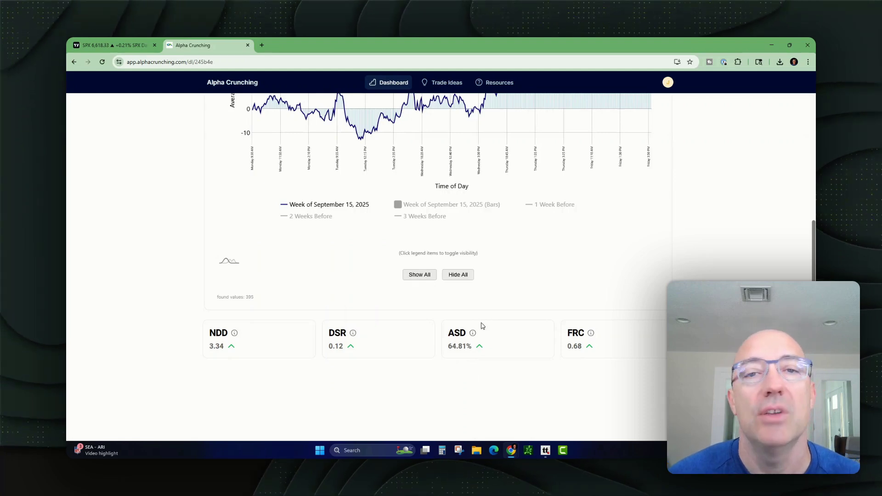
scroll(481, 326, up, 6)
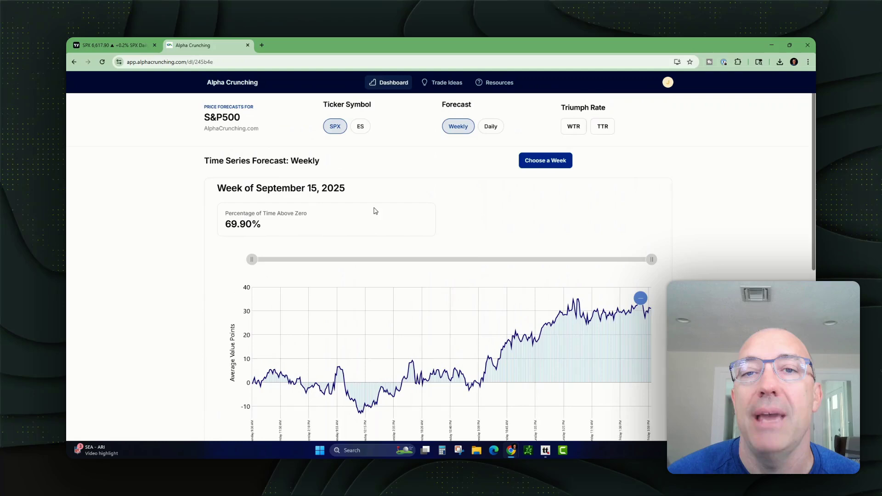
scroll(402, 214, down, 2)
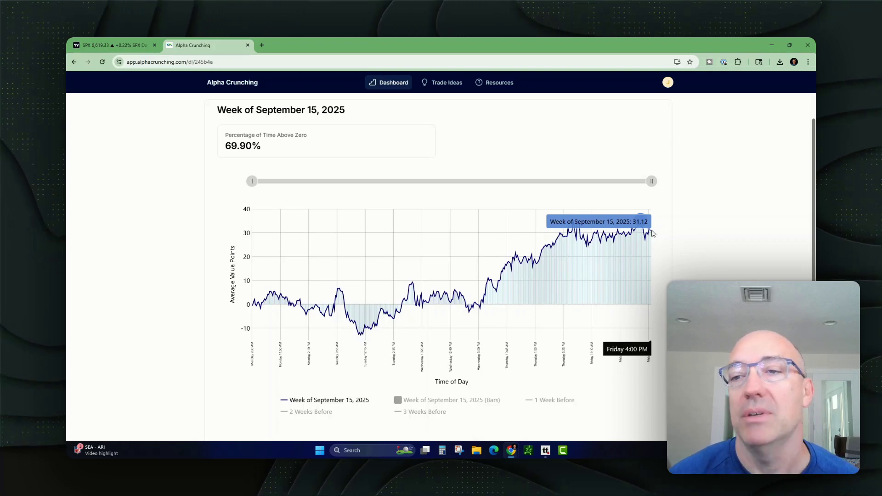
scroll(679, 264, down, 4)
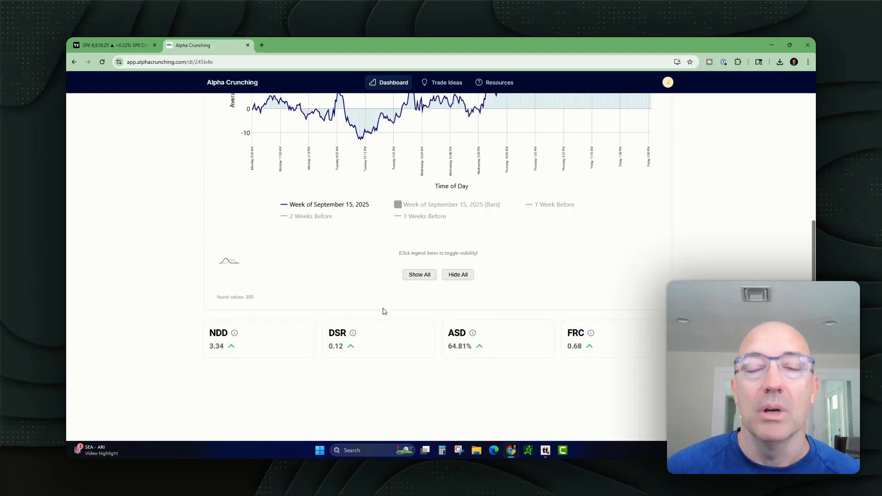
click(128, 45)
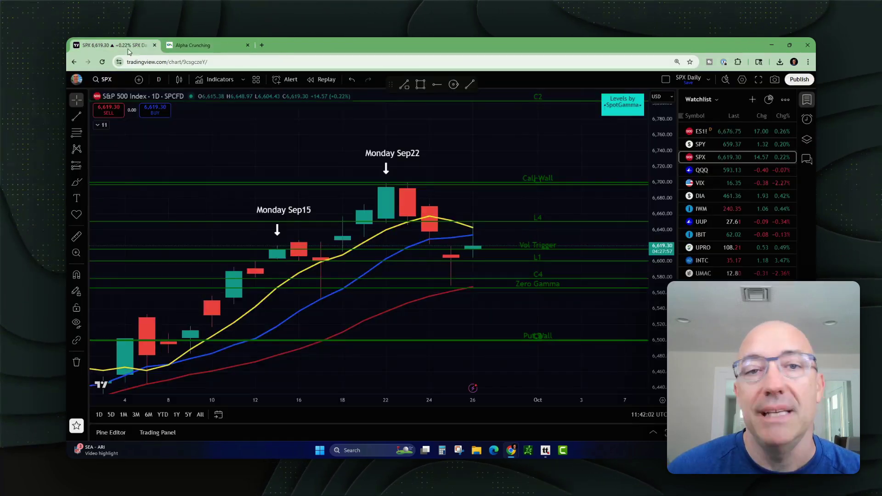
Return to Alpha Crunching and load the weekly SPX forecast for the week of 9/22/2025
click(186, 44)
scroll(424, 197, up, 6)
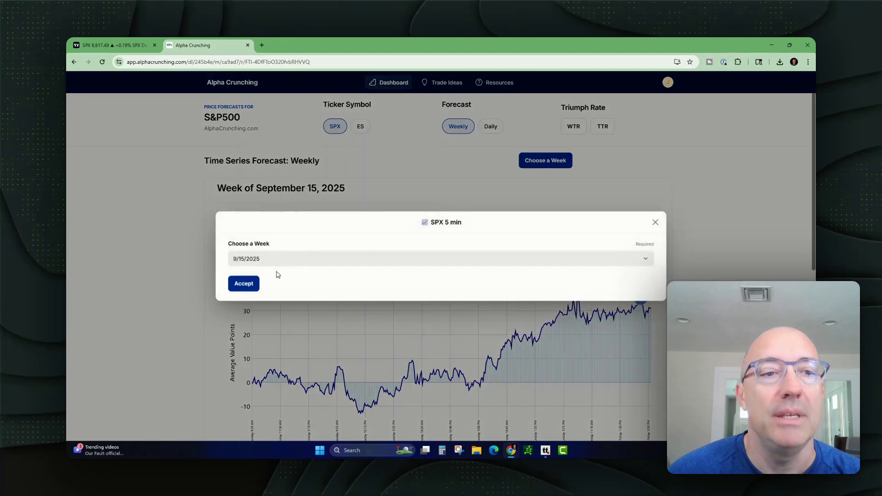
click(276, 259)
click(251, 298)
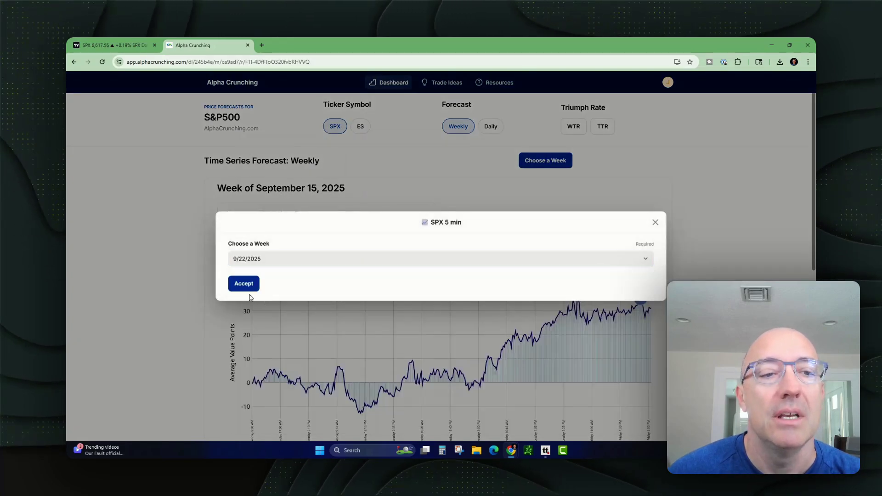
click(244, 284)
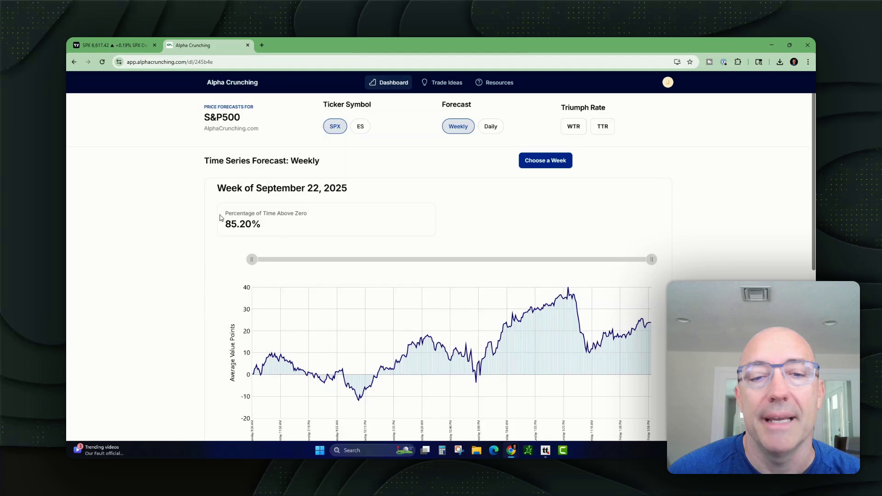
Examine the September 22 forecast curve up to Friday's close and the indicators below it, highlighting ASD
scroll(219, 217, down, 2)
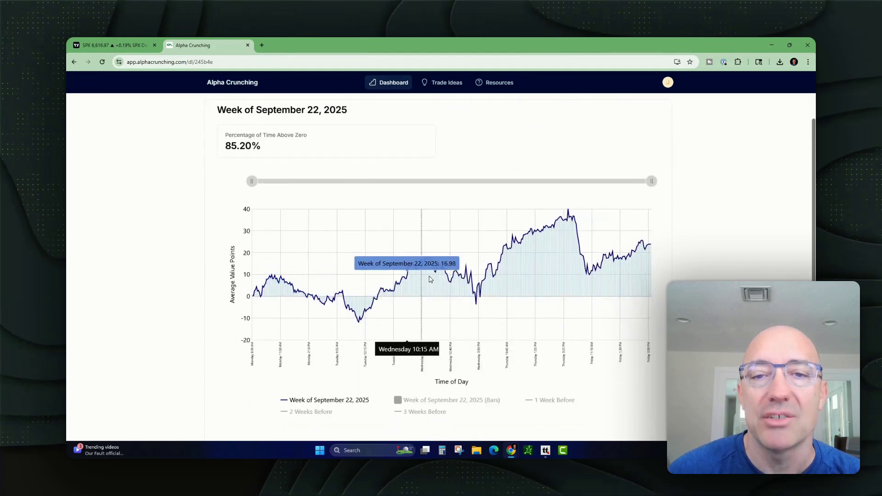
scroll(173, 242, down, 4)
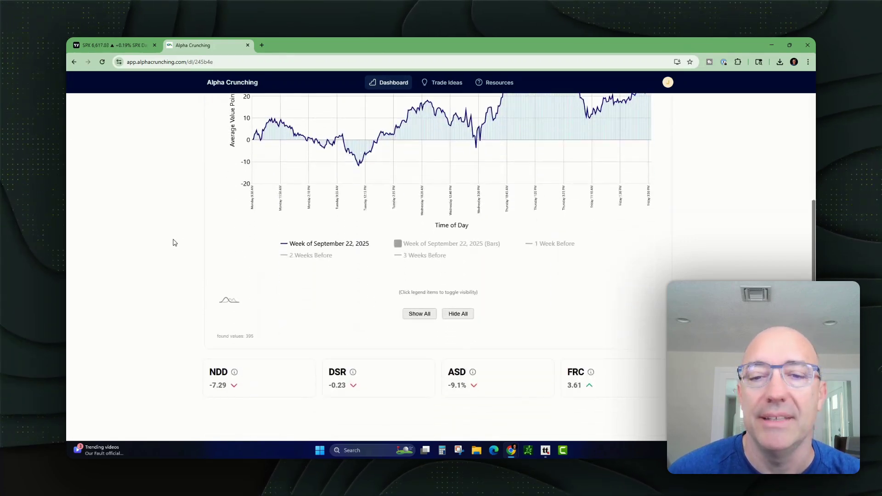
scroll(174, 242, down, 2)
drag(447, 294, 471, 294)
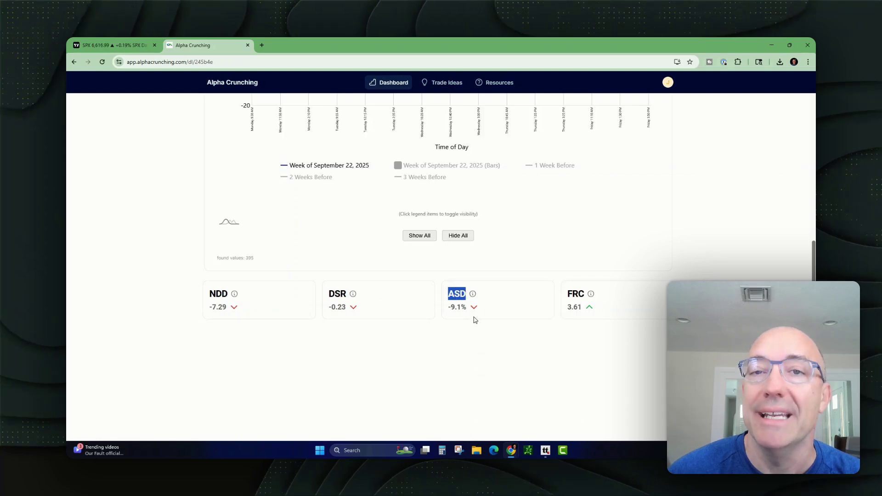
scroll(665, 288, up, 4)
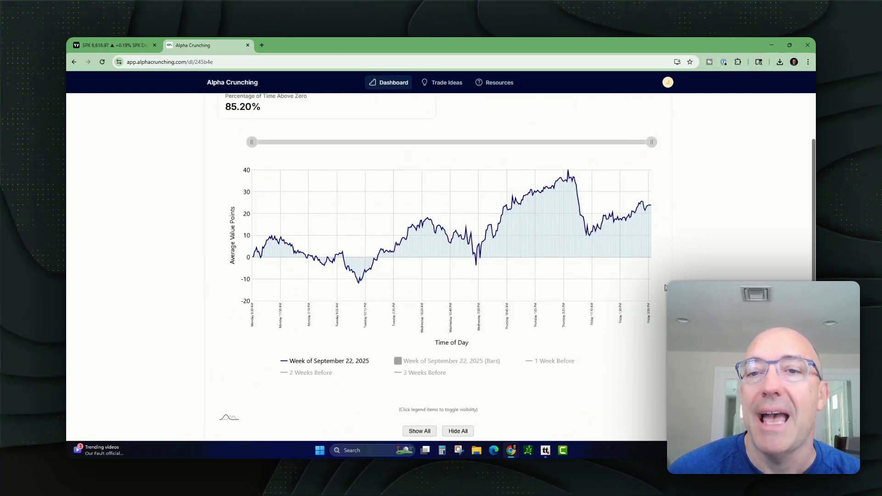
mouse_move(651, 209)
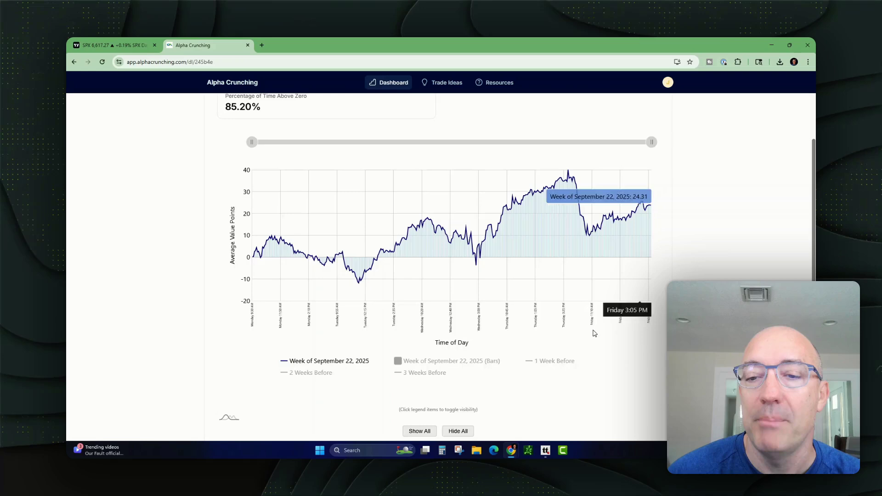
Overlay the 1 Week, 2 Weeks and 3 Weeks Before series on the forecast and compare them with TradingView's SPX daily chart
click(547, 361)
click(325, 374)
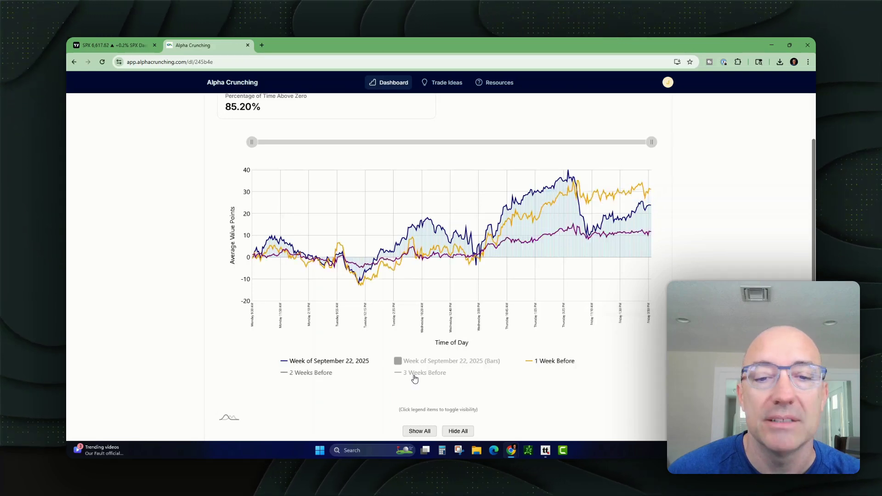
click(423, 373)
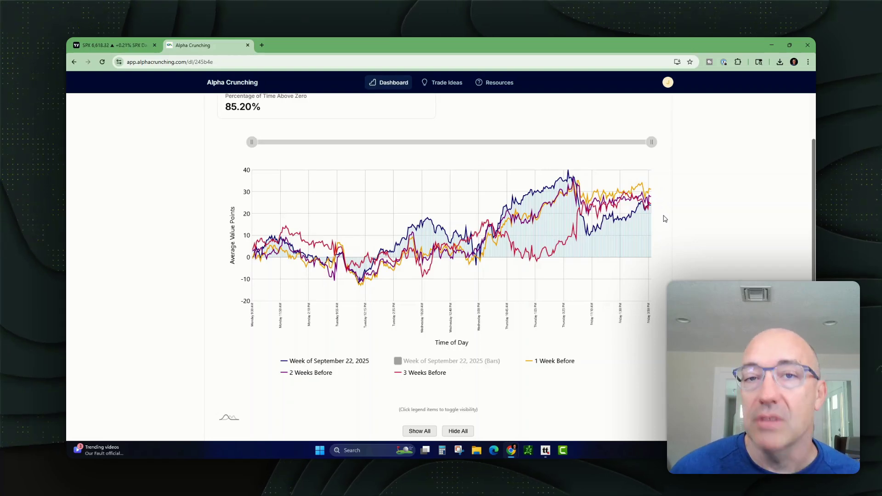
click(115, 45)
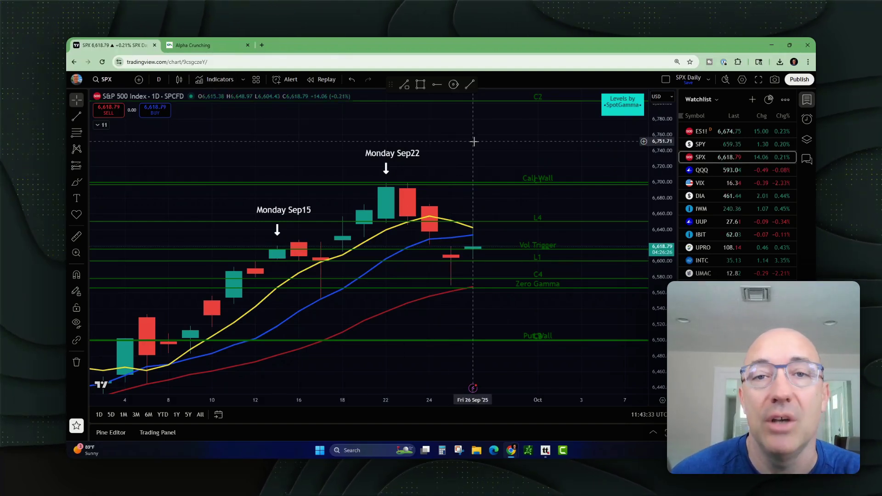
Return to Alpha Crunching and hide the 1 Week, 2 Weeks and 3 Weeks Before series from the forecast chart
click(203, 45)
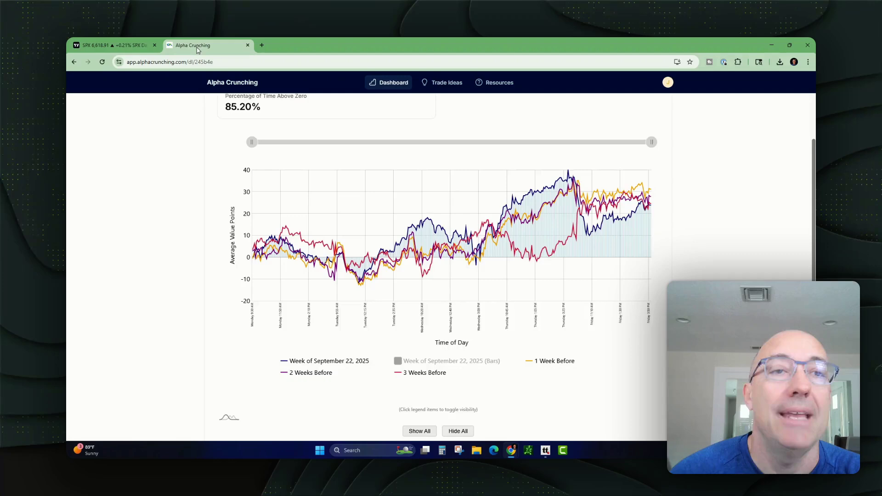
click(556, 361)
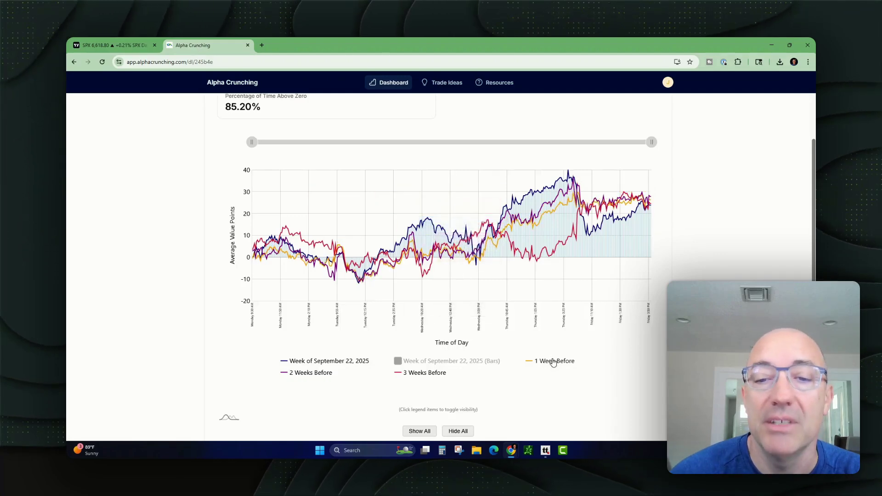
click(409, 373)
click(319, 377)
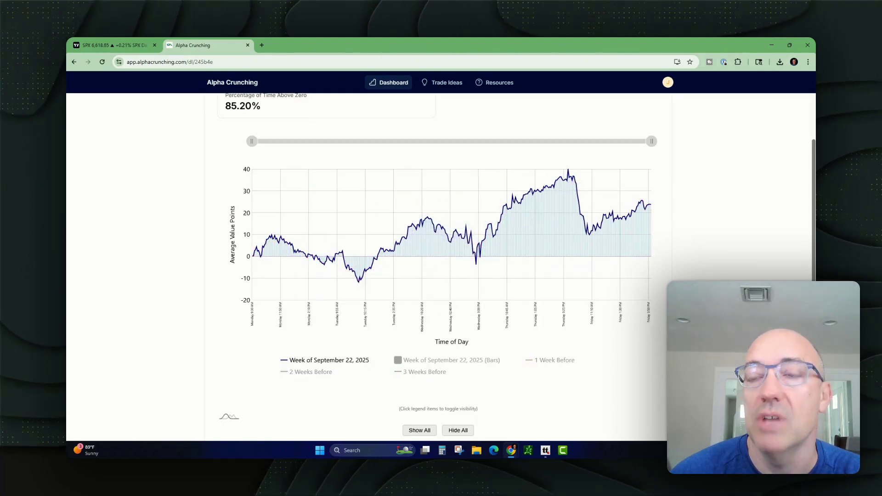
Review the NDD, DSR, ASD and FRC indicators again and switch to TradingView to view the latest SPX daily candles
scroll(544, 324, down, 3)
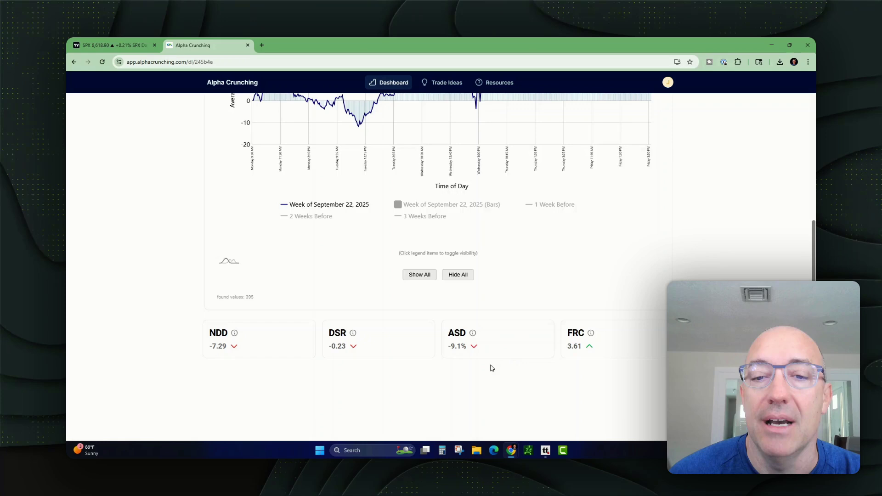
key(ctrl+Tab)
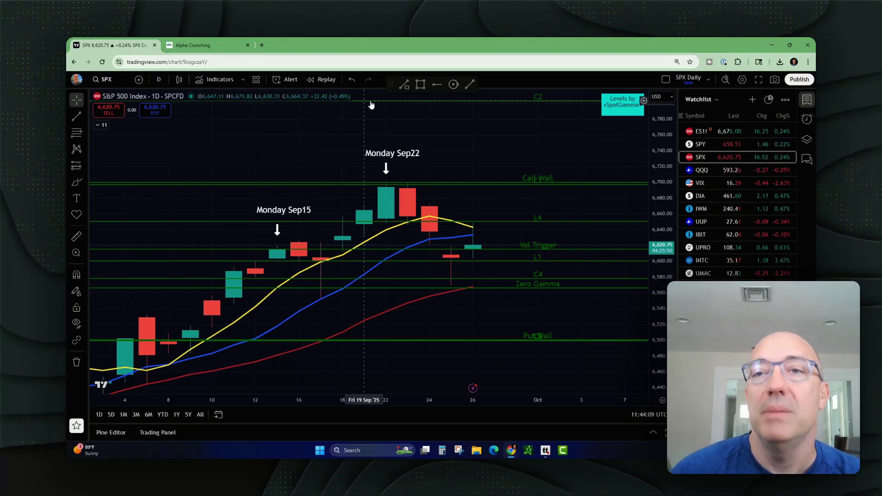
scroll(547, 188, right, 2)
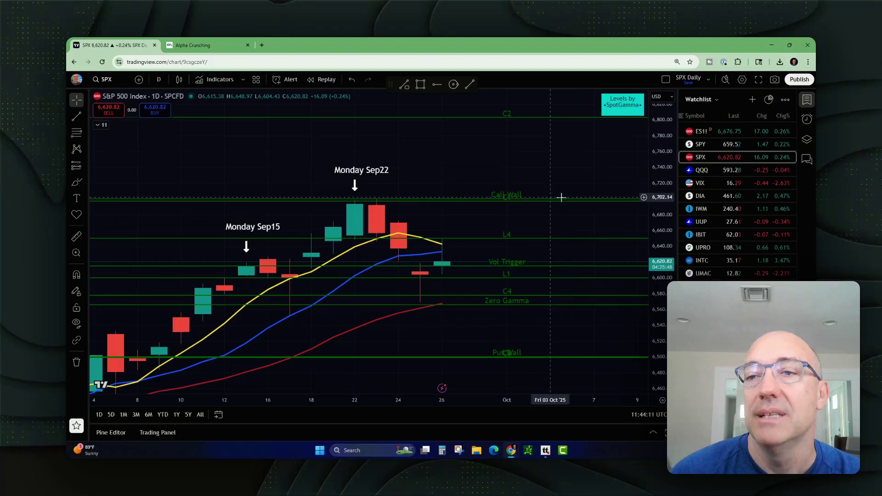